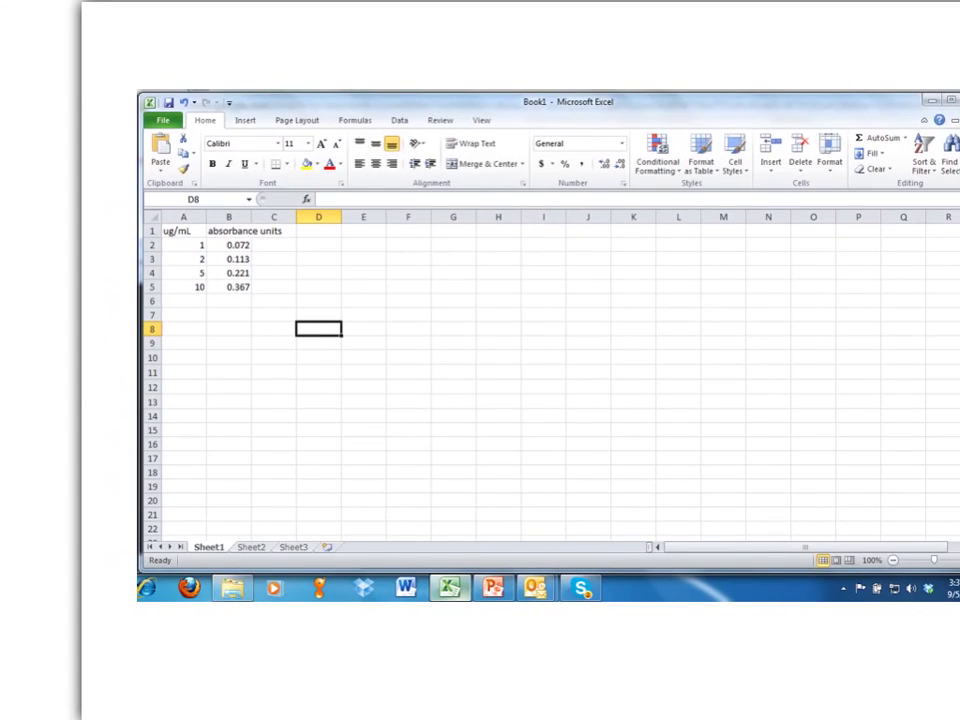
Step: Underline the ug/mL and absorbance table in A1:B5 and add an ink X and check mark
mouse_move(190, 319)
left_mouse_down()
mouse_move(289, 307)
mouse_move(316, 243)
left_mouse_up()
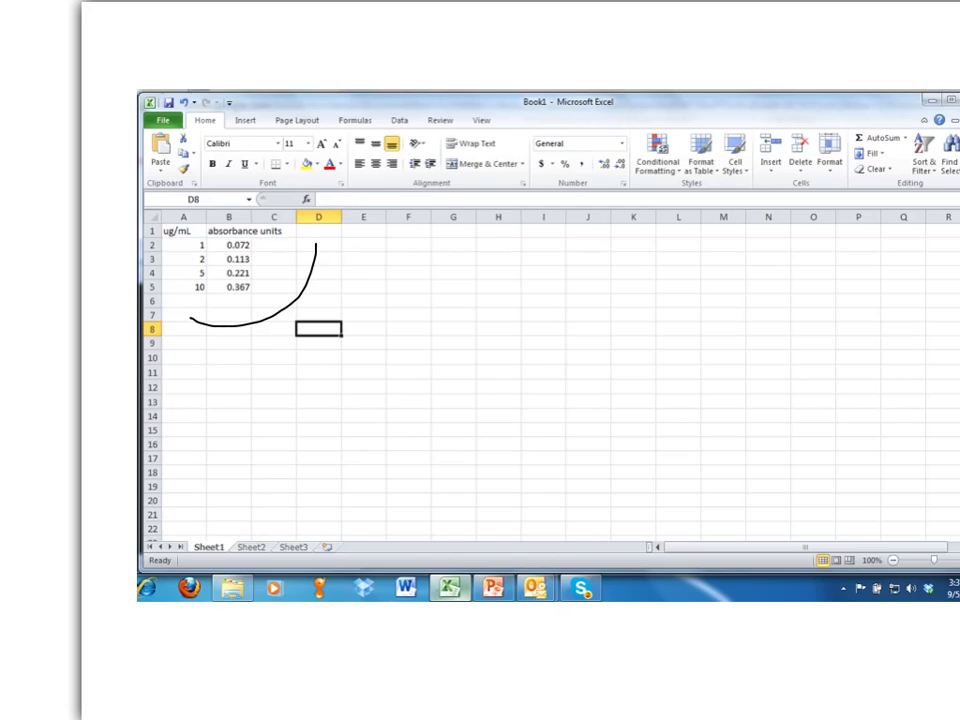
left_click_drag(171, 311, 190, 357)
left_click_drag(196, 309, 171, 352)
mouse_move(216, 314)
left_mouse_down()
mouse_move(231, 340)
mouse_move(254, 305)
mouse_move(229, 378)
left_mouse_up()
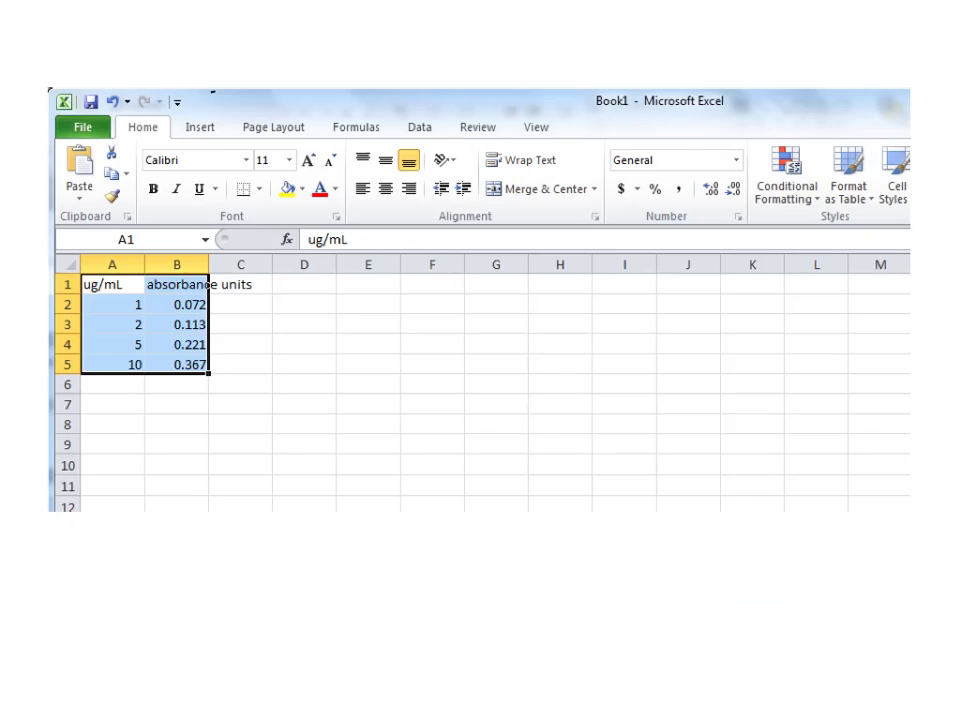
Step: Circle the chart-insertion step in ink
mouse_move(214, 92)
left_mouse_down()
mouse_move(193, 122)
mouse_move(223, 103)
mouse_move(212, 95)
left_mouse_up()
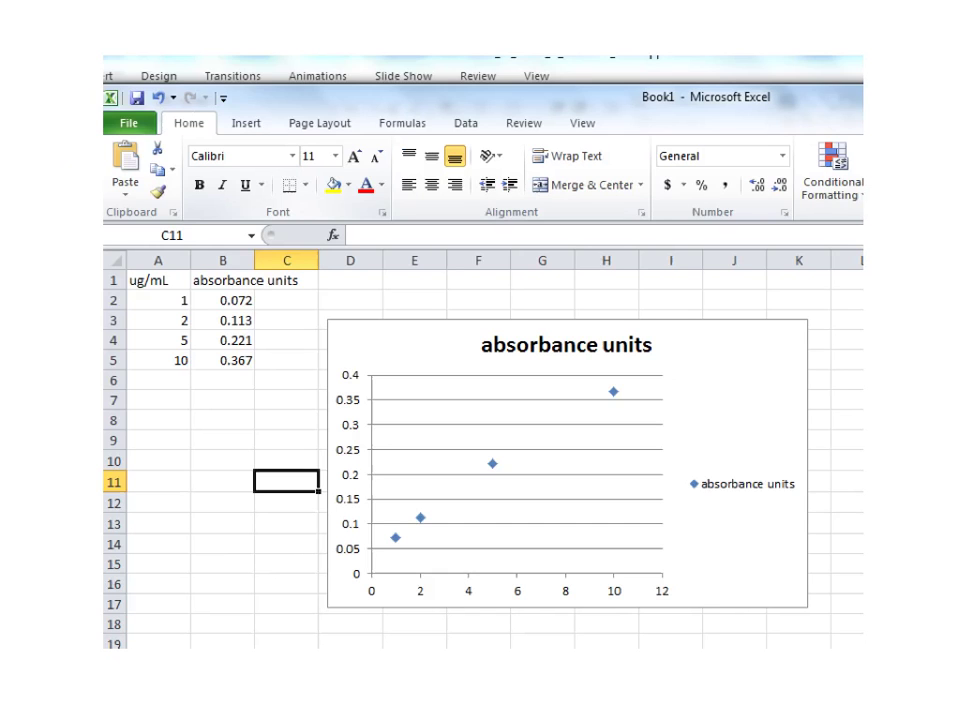
Step: Bring up the context menu for the scatter chart's data points
right_click(492, 463)
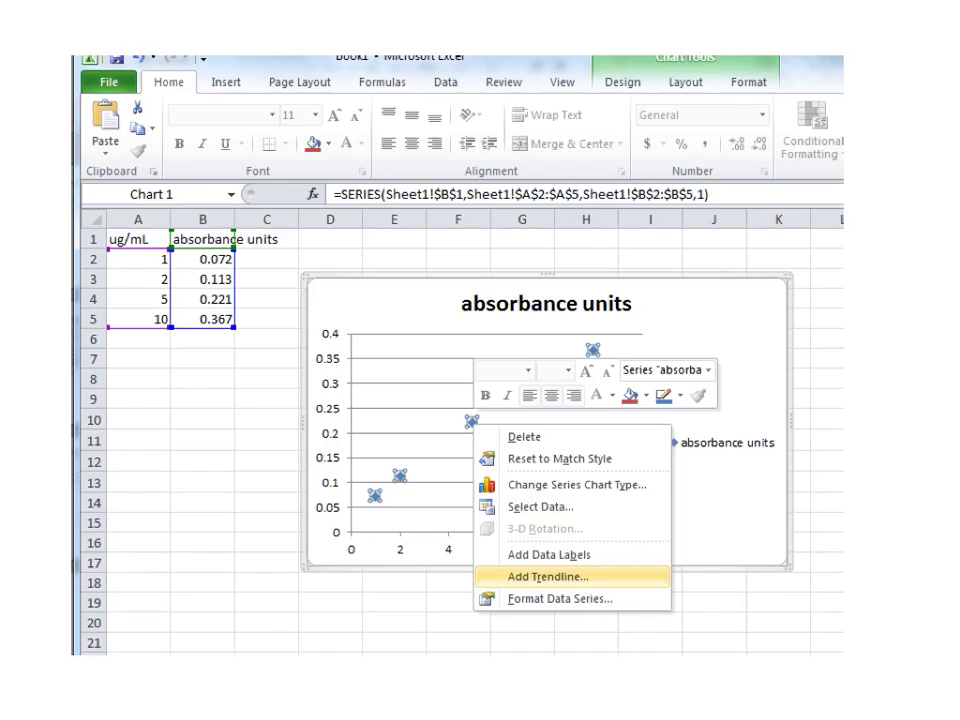
Step: Point ink arrows at two data points and add a linear trendline showing y = 0.0325x + 0.0468 and R² = 0.9959
mouse_move(403, 405)
left_mouse_down()
mouse_move(399, 452)
mouse_move(383, 448)
mouse_move(418, 436)
left_mouse_up()
mouse_move(645, 252)
left_mouse_down()
mouse_move(586, 327)
mouse_move(632, 322)
left_mouse_up()
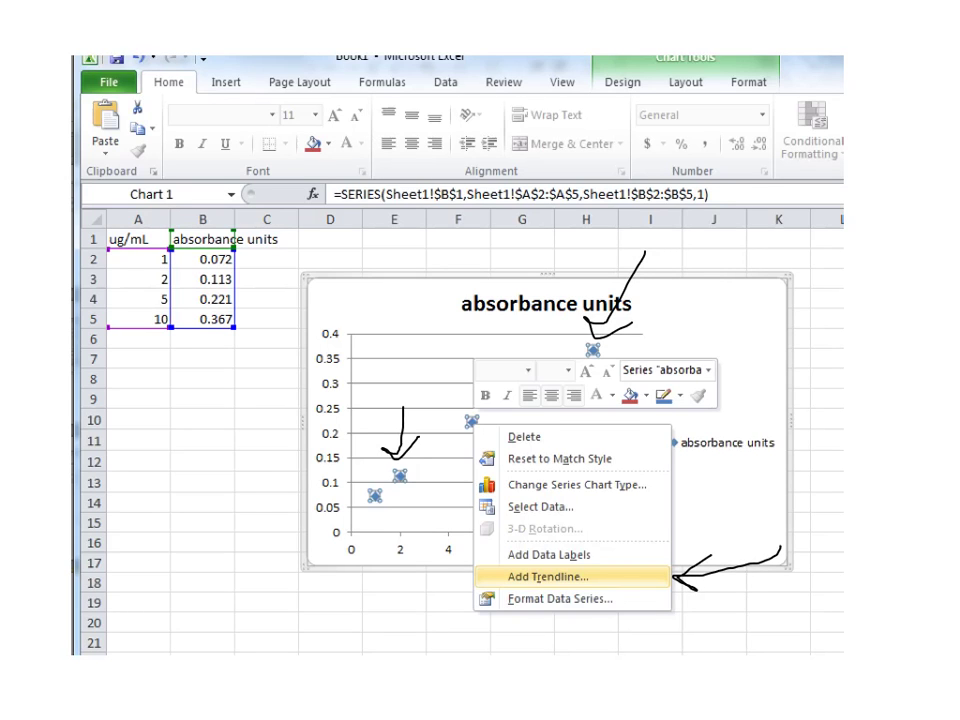
left_click(548, 576)
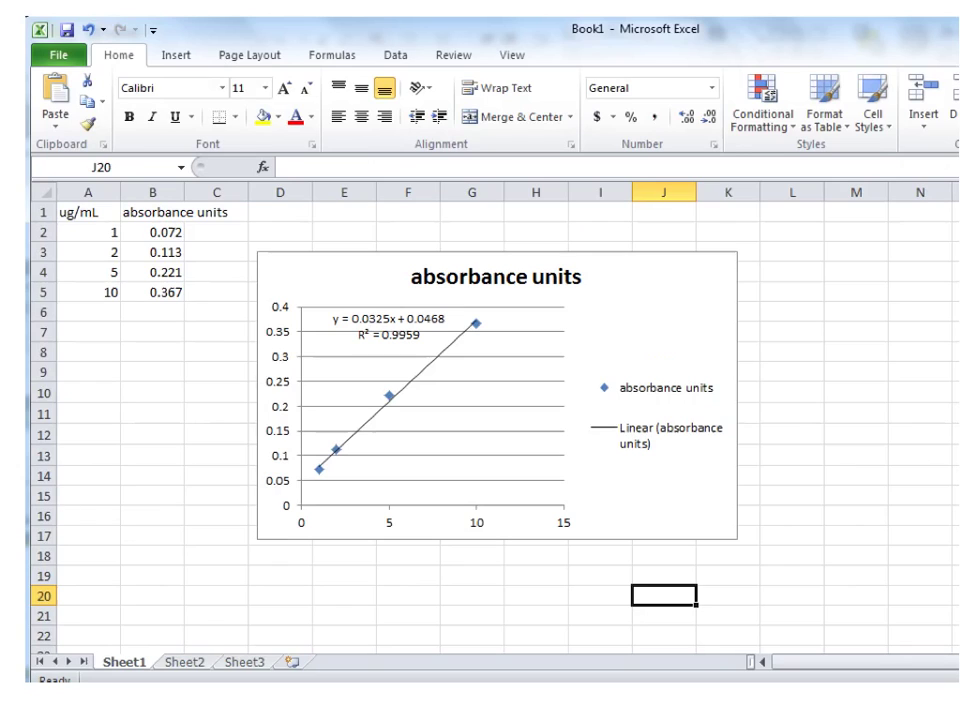
Step: Draw ink arrows along the chart's vertical and horizontal axes
mouse_move(232, 472)
left_mouse_down()
mouse_move(249, 322)
mouse_move(252, 340)
left_mouse_up()
left_click_drag(296, 561, 550, 575)
mouse_move(508, 541)
left_mouse_down()
mouse_move(540, 590)
mouse_move(515, 609)
left_mouse_up()
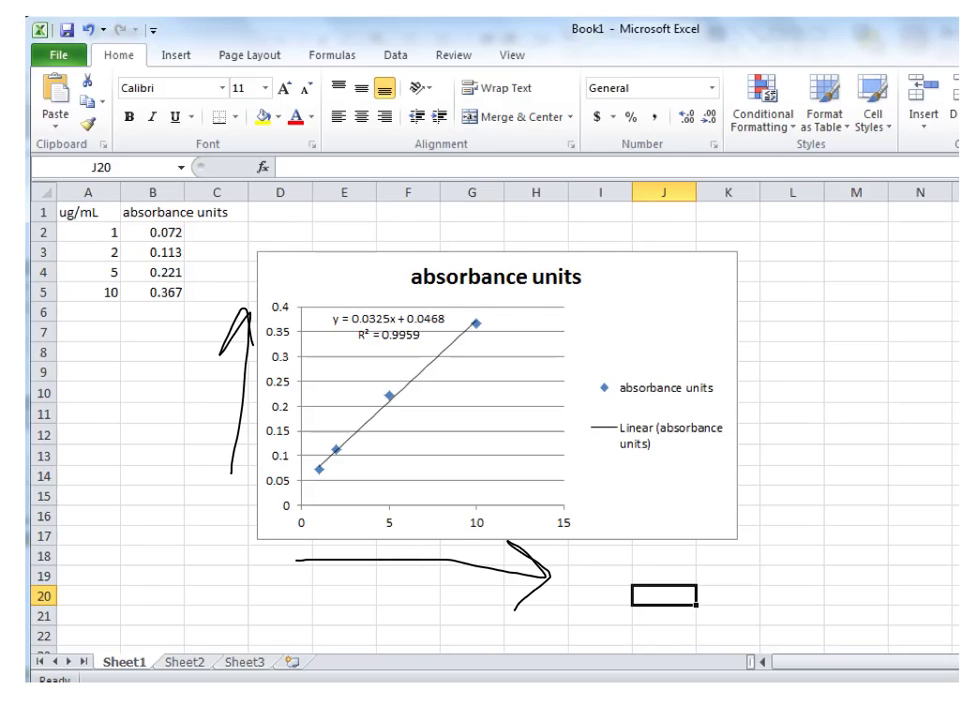
Step: Circle the trendline equation and link its y to the absorbance units header in ink
mouse_move(340, 280)
left_mouse_down()
mouse_move(315, 312)
mouse_move(342, 348)
mouse_move(340, 281)
mouse_move(333, 286)
left_mouse_up()
mouse_move(228, 212)
left_mouse_down()
mouse_move(285, 215)
mouse_move(338, 270)
mouse_move(356, 260)
left_mouse_up()
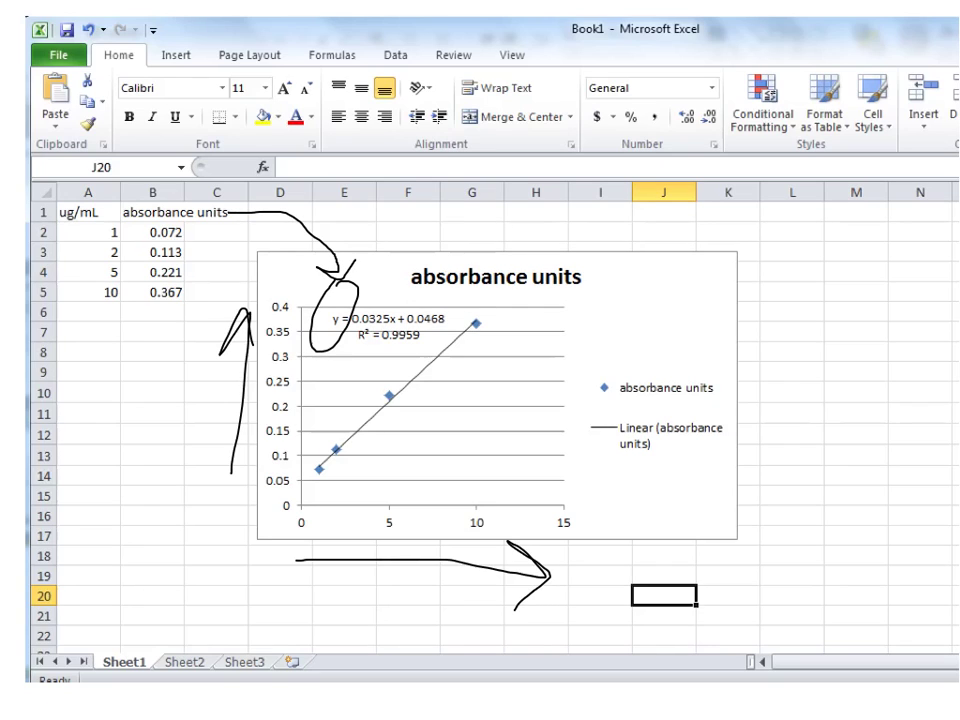
mouse_move(399, 300)
left_mouse_down()
mouse_move(391, 316)
mouse_move(400, 299)
mouse_move(345, 296)
mouse_move(110, 385)
mouse_move(103, 328)
left_mouse_up()
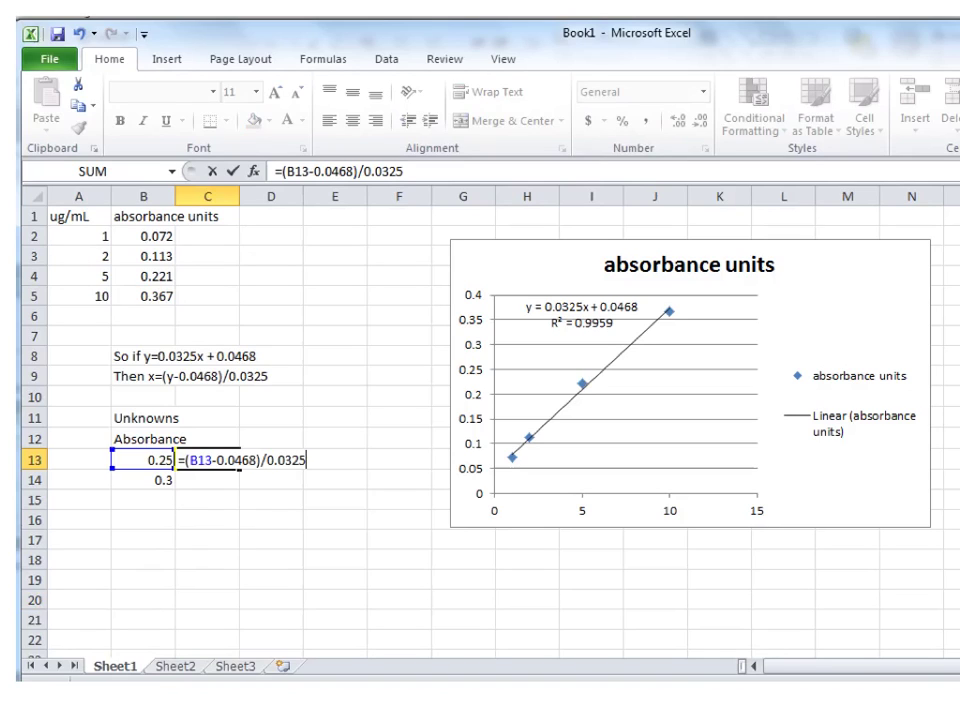
Step: Point ink arrows at the original and rearranged equations and circle unknowns 0.25 and 0.3
mouse_move(325, 296)
left_mouse_down()
mouse_move(259, 350)
mouse_move(285, 355)
left_mouse_up()
mouse_move(378, 333)
left_mouse_down()
mouse_move(291, 379)
mouse_move(298, 392)
left_mouse_up()
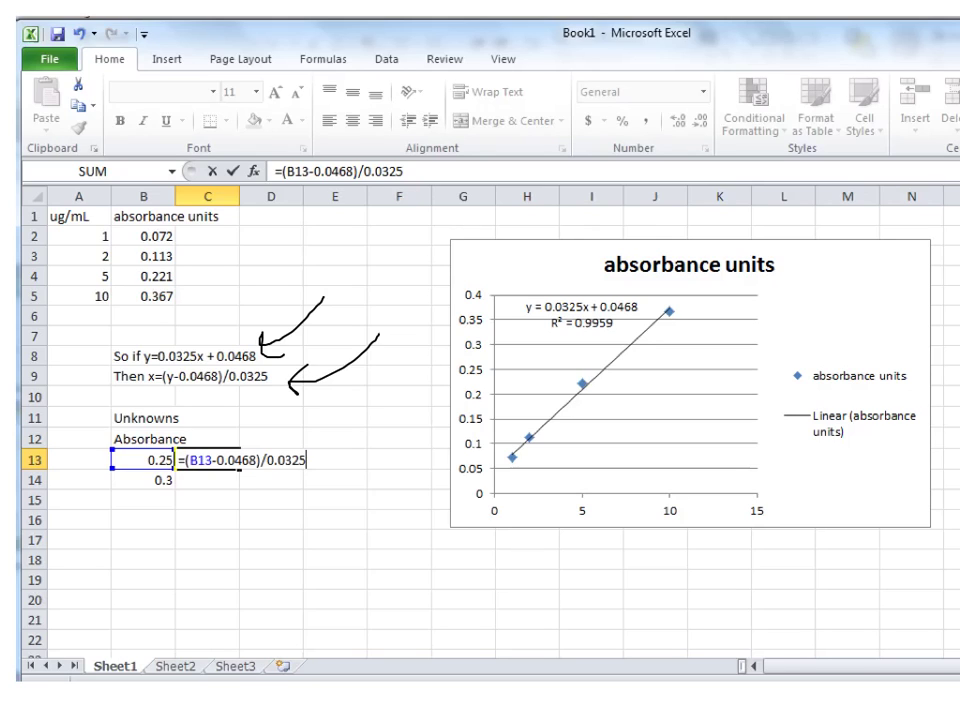
mouse_move(122, 437)
left_mouse_down()
mouse_move(109, 463)
mouse_move(130, 500)
mouse_move(172, 470)
mouse_move(140, 432)
left_mouse_up()
Step: Mark the C13 formula =(B13-0.0468)/0.0325 and its B13 absorbance input with ink arrows and circles
mouse_move(229, 505)
left_mouse_down()
mouse_move(228, 568)
mouse_move(253, 517)
left_mouse_up()
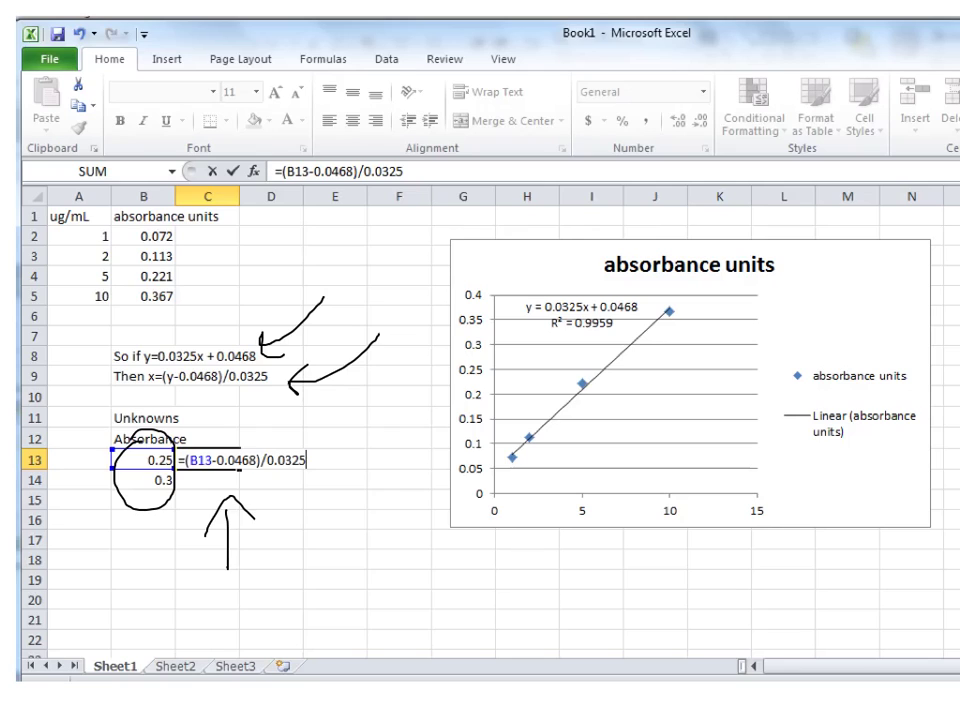
mouse_move(312, 440)
left_mouse_down()
mouse_move(185, 440)
mouse_move(235, 479)
mouse_move(316, 458)
mouse_move(294, 413)
left_mouse_up()
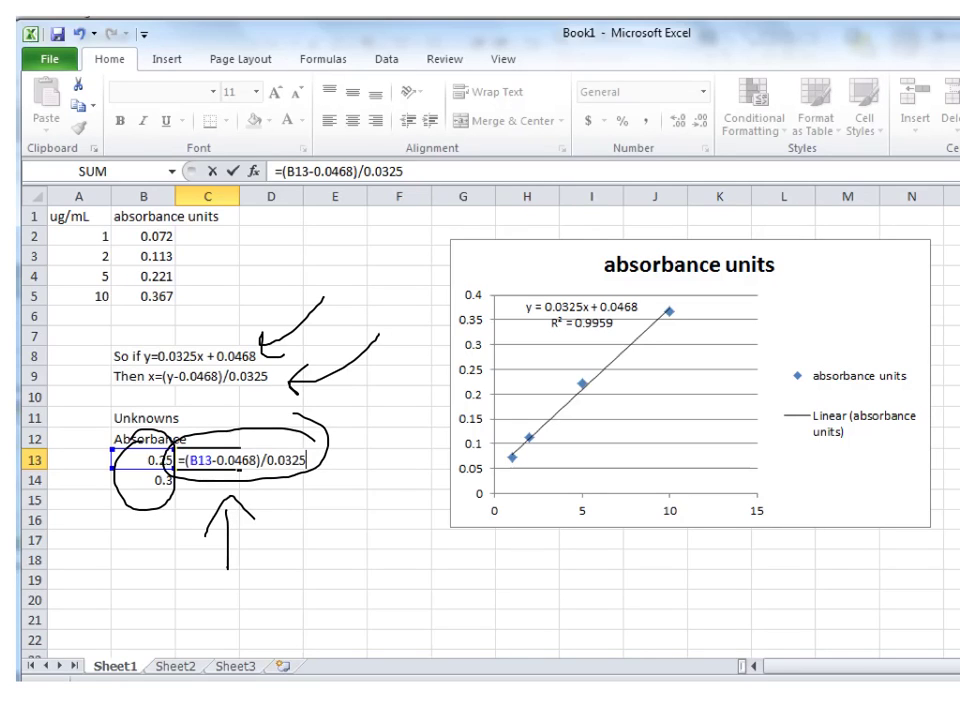
mouse_move(436, 195)
left_mouse_down()
mouse_move(420, 160)
mouse_move(312, 134)
mouse_move(265, 213)
mouse_move(430, 203)
mouse_move(440, 180)
left_mouse_up()
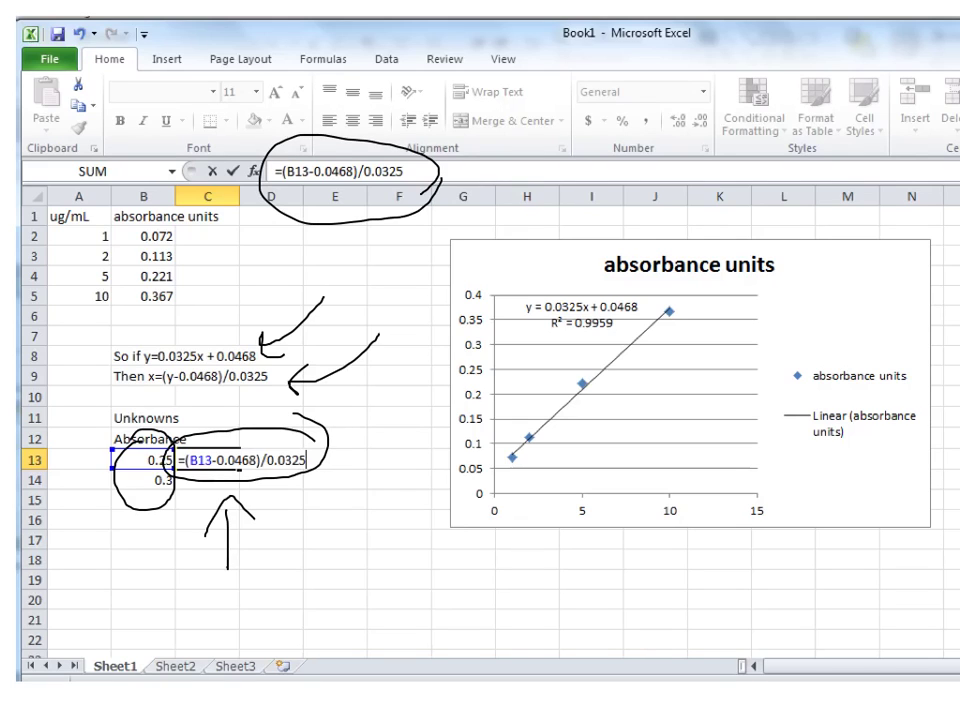
left_click_drag(305, 196, 302, 275)
mouse_move(286, 213)
left_mouse_down()
mouse_move(302, 197)
mouse_move(322, 220)
left_mouse_up()
left_click_drag(78, 503, 124, 470)
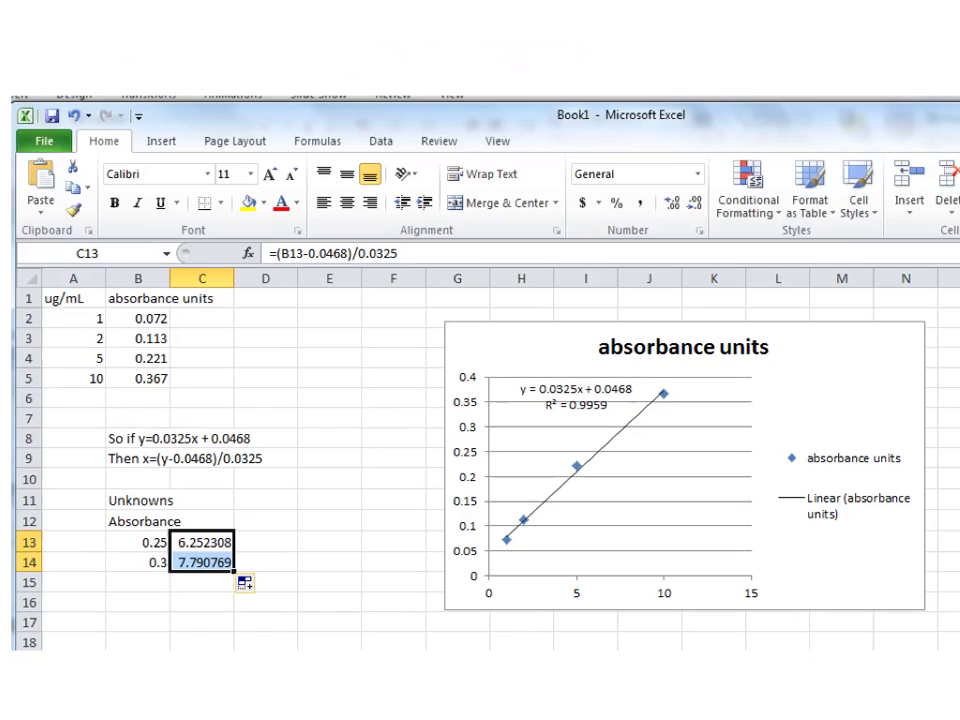
Step: Bracket the results in C13:C14 and write 'protein μg/ml' beside them in ink
mouse_move(241, 521)
left_mouse_down()
mouse_move(264, 537)
mouse_move(248, 580)
left_mouse_up()
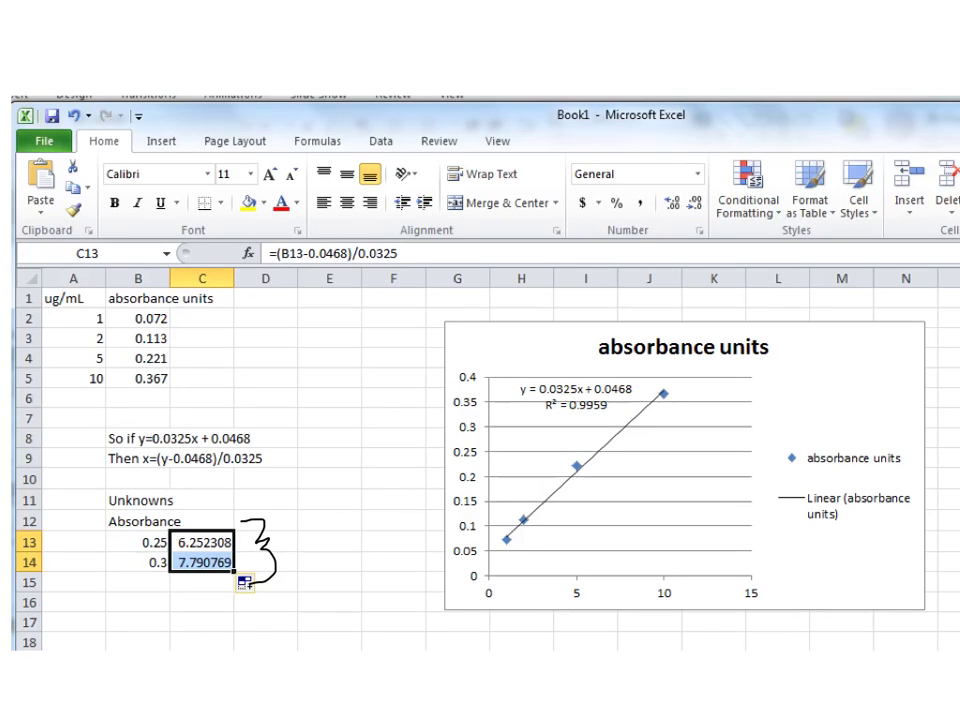
mouse_move(301, 488)
left_mouse_down()
mouse_move(303, 536)
mouse_move(304, 508)
mouse_move(338, 497)
mouse_move(384, 412)
mouse_move(405, 438)
mouse_move(418, 400)
mouse_move(434, 395)
mouse_move(444, 417)
left_mouse_up()
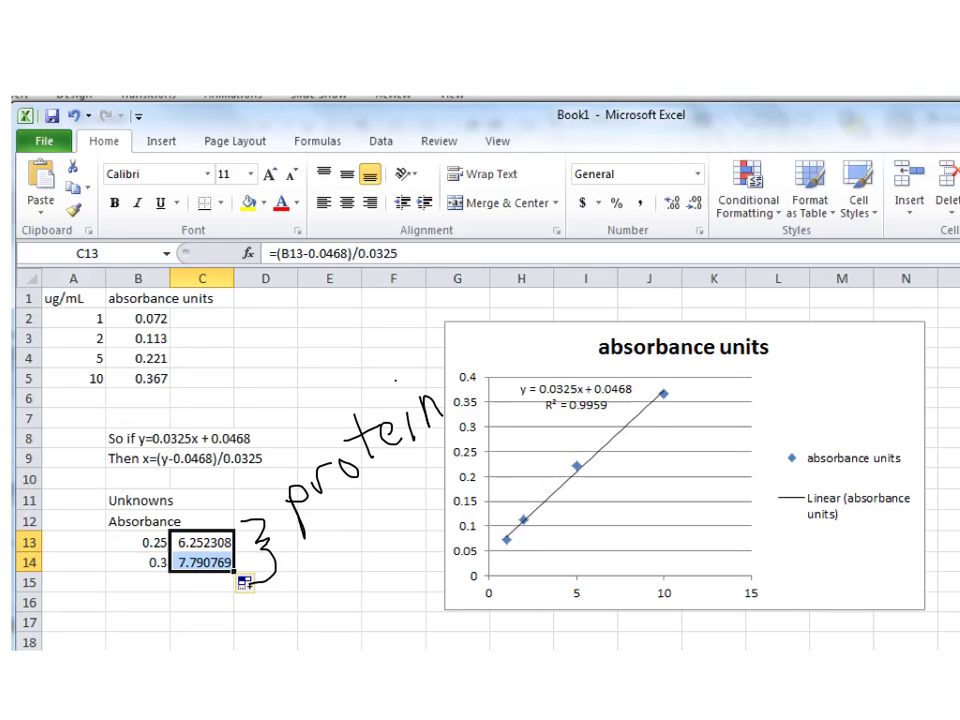
mouse_move(333, 522)
left_mouse_down()
mouse_move(334, 578)
mouse_move(352, 540)
mouse_move(380, 532)
mouse_move(372, 576)
left_mouse_up()
mouse_move(404, 503)
left_mouse_down()
mouse_move(396, 540)
mouse_move(409, 500)
mouse_move(424, 516)
mouse_move(459, 477)
left_mouse_up()
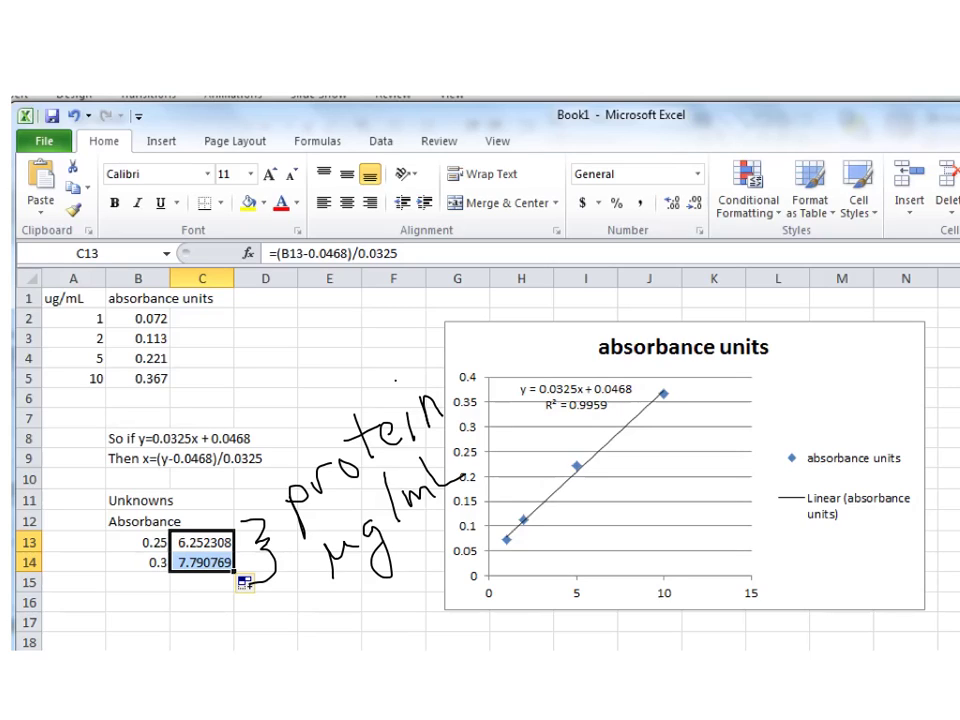
Step: Circle absorbances 0.25 and 0.3 and trace each to the trendline, landing near 6.3 and 7.8 ug/mL
mouse_move(155, 528)
left_mouse_down()
mouse_move(118, 536)
mouse_move(141, 561)
mouse_move(176, 541)
mouse_move(141, 533)
left_mouse_up()
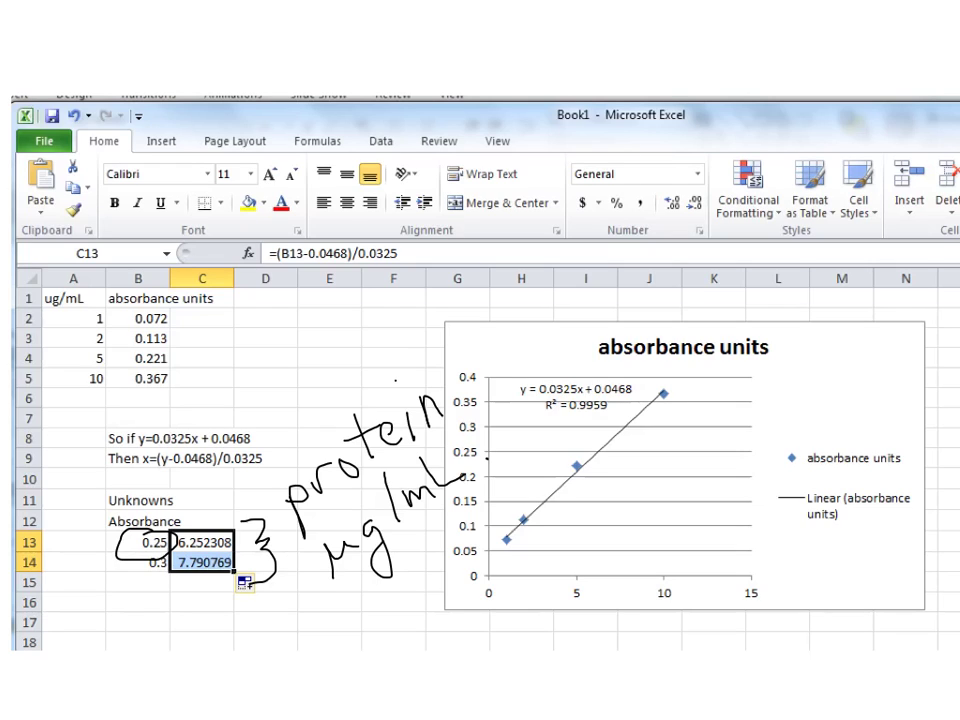
mouse_move(486, 452)
left_mouse_down()
mouse_move(598, 455)
mouse_move(598, 575)
left_mouse_up()
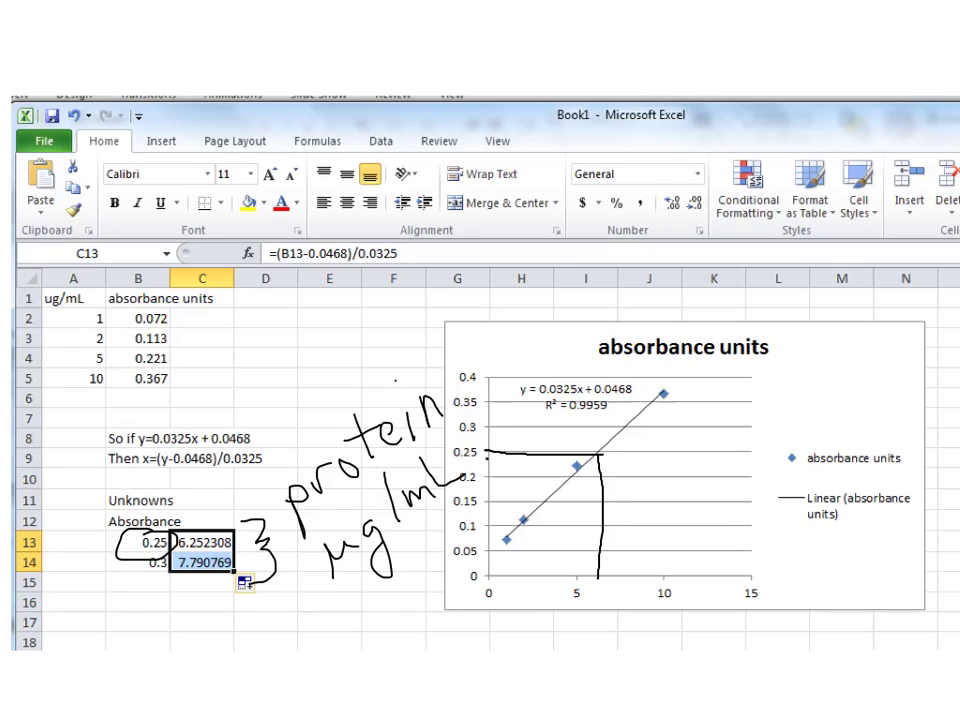
mouse_move(170, 556)
left_mouse_down()
mouse_move(138, 565)
mouse_move(150, 588)
mouse_move(172, 570)
left_mouse_up()
mouse_move(486, 430)
left_mouse_down()
mouse_move(630, 432)
mouse_move(622, 566)
left_mouse_up()
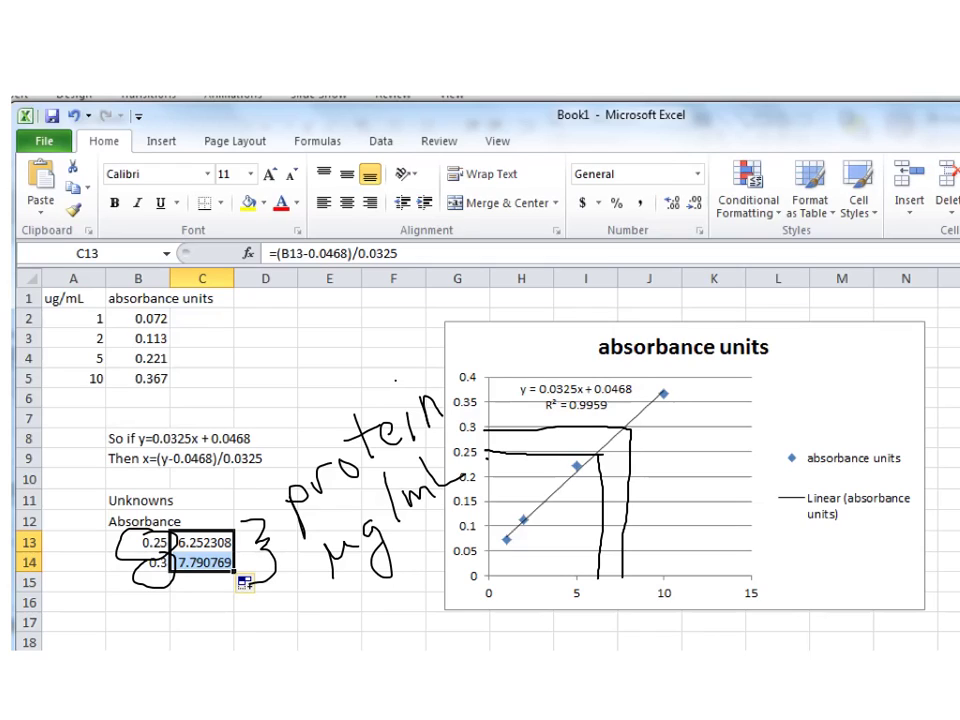
Step: Circle the 'absorbance units' title and legend, then brace the x-axis and y-axis values in ink
mouse_move(776, 321)
left_mouse_down()
mouse_move(612, 320)
mouse_move(637, 375)
mouse_move(755, 372)
mouse_move(796, 340)
mouse_move(690, 320)
left_mouse_up()
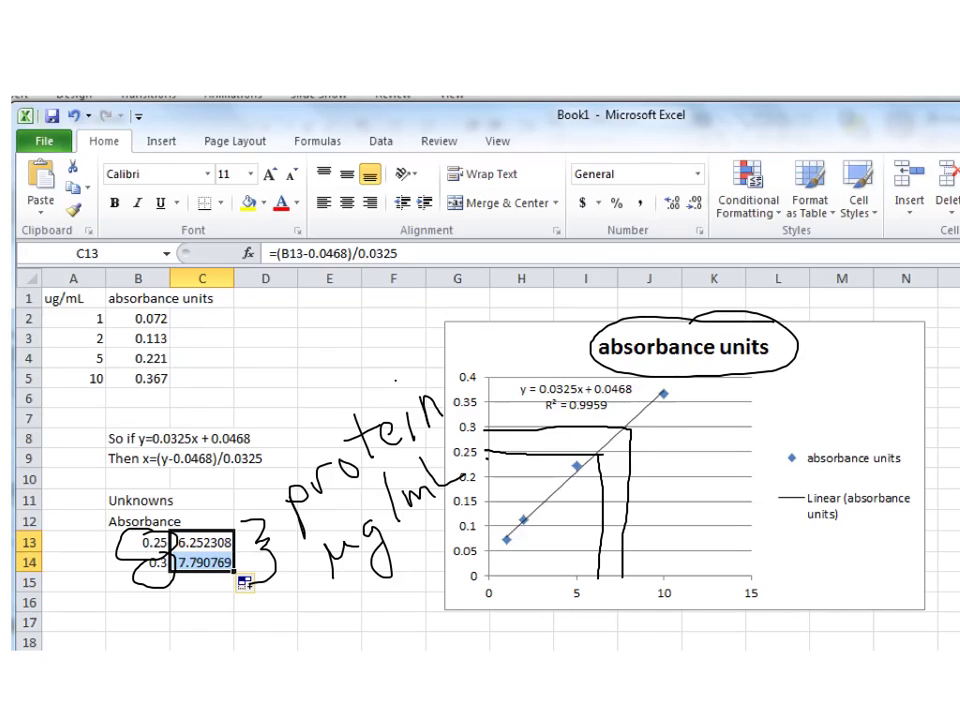
mouse_move(883, 421)
left_mouse_down()
mouse_move(805, 416)
mouse_move(780, 512)
mouse_move(905, 548)
mouse_move(900, 433)
mouse_move(860, 416)
left_mouse_up()
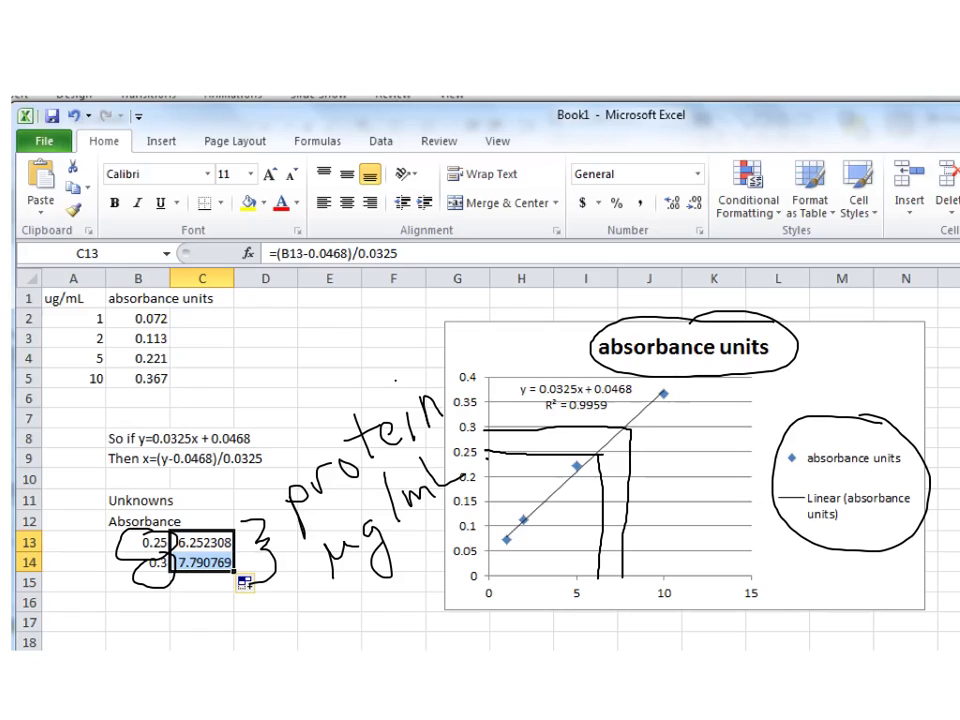
mouse_move(549, 608)
left_mouse_down()
mouse_move(610, 620)
mouse_move(686, 609)
left_mouse_up()
left_click_drag(443, 538, 452, 408)
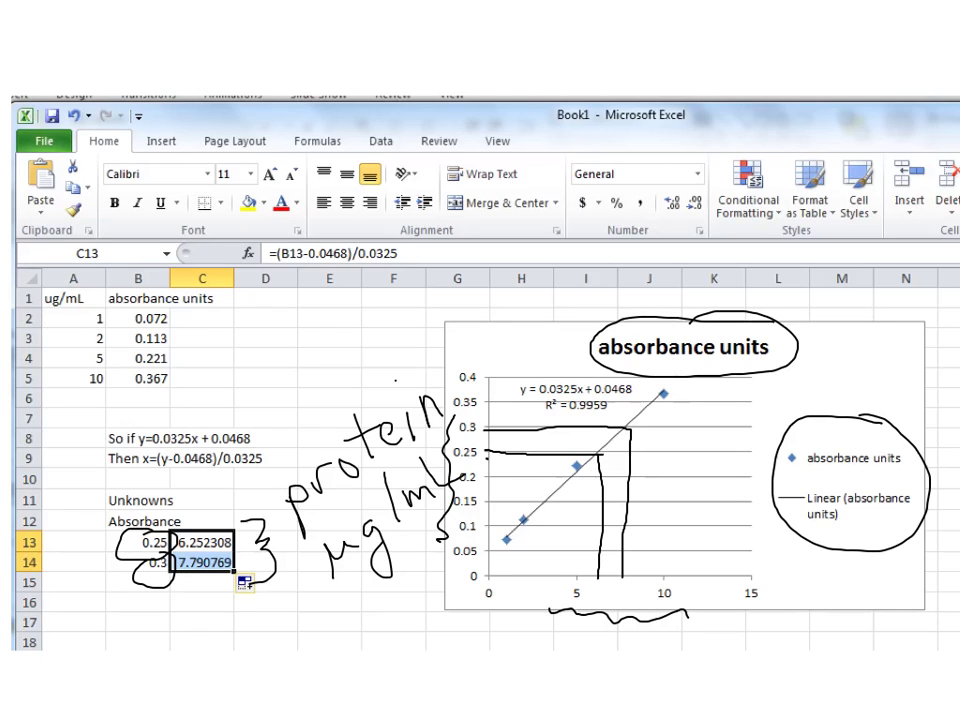